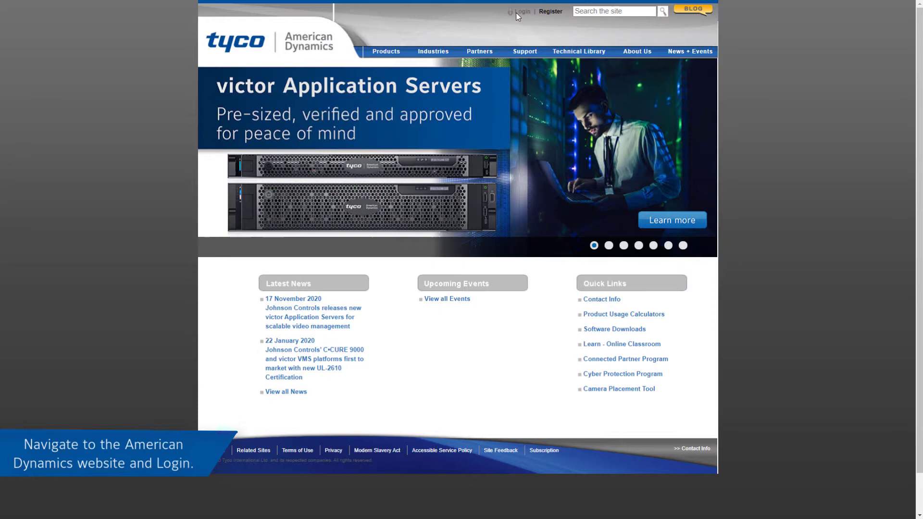
- Sign in to the American Dynamics member account with email and password
{"action": "left_click", "coordinate": [515, 13]}
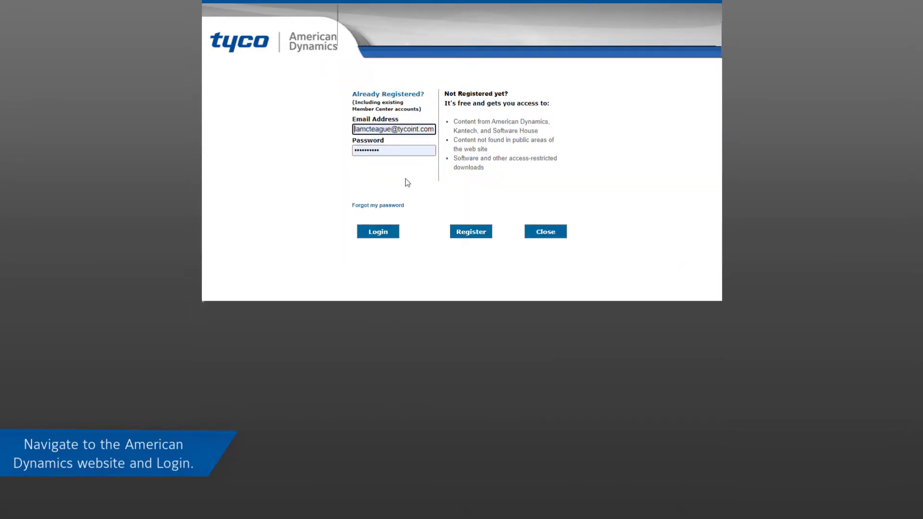
{"action": "left_click", "coordinate": [378, 232]}
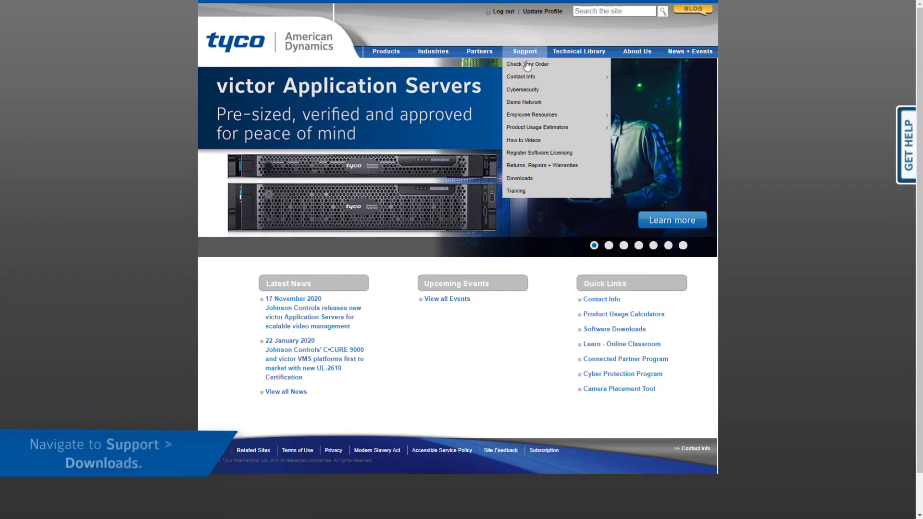
- Go to Support Downloads and show the VideoEdge NVR entry under Network Video Recorders
{"action": "left_click", "coordinate": [521, 177]}
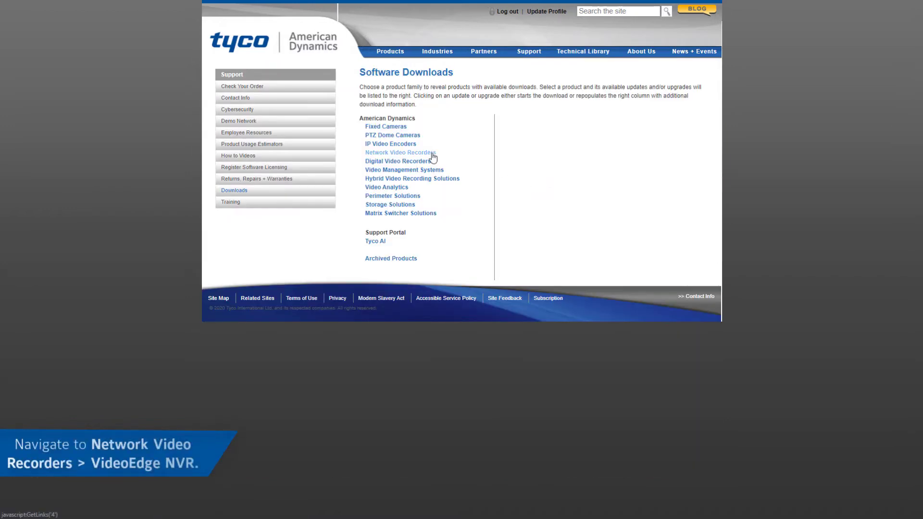
{"action": "left_click", "coordinate": [418, 154]}
{"action": "left_click", "coordinate": [399, 164]}
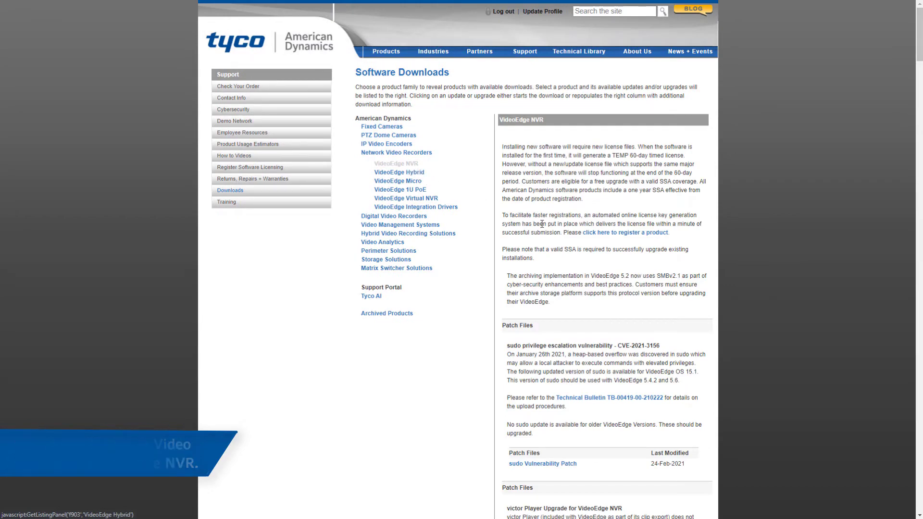
{"action": "scroll", "coordinate": [542, 224], "scroll_direction": "down", "scroll_amount": 5}
{"action": "scroll", "coordinate": [549, 224], "scroll_direction": "down", "scroll_amount": 5}
{"action": "scroll", "coordinate": [551, 225], "scroll_direction": "down", "scroll_amount": 5}
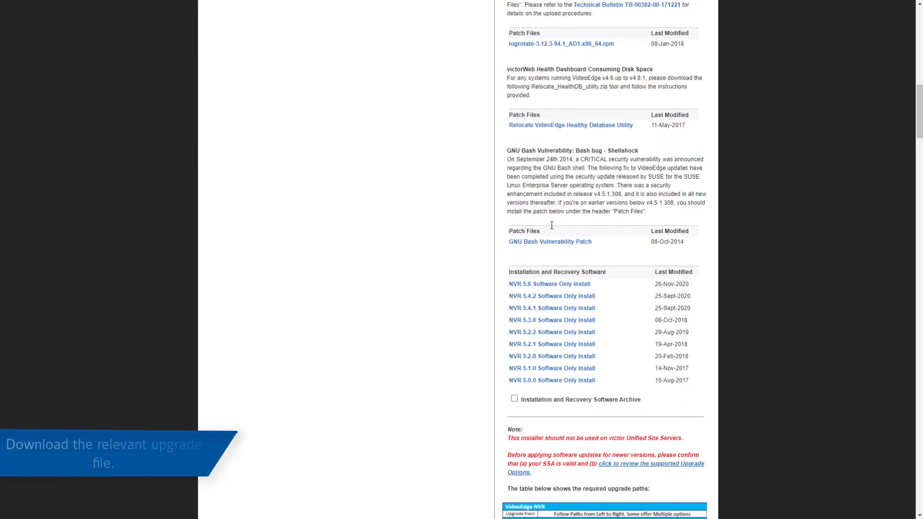
{"action": "scroll", "coordinate": [551, 225], "scroll_direction": "down", "scroll_amount": 5}
{"action": "scroll", "coordinate": [551, 226], "scroll_direction": "down", "scroll_amount": 5}
{"action": "scroll", "coordinate": [550, 225], "scroll_direction": "down", "scroll_amount": 4}
{"action": "scroll", "coordinate": [551, 226], "scroll_direction": "down", "scroll_amount": 1}
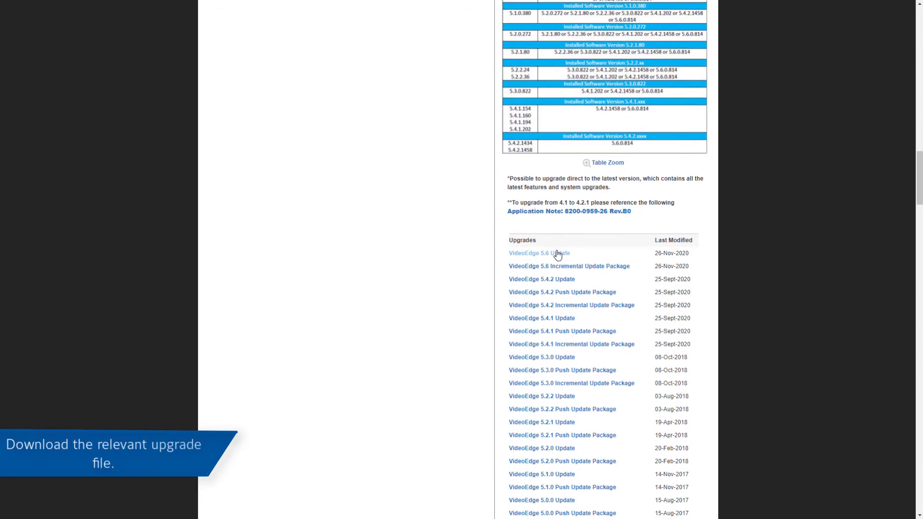
- Download the NVR_Update_Full ISO from the VideoEdge 5.6 Update page
{"action": "left_click", "coordinate": [555, 254]}
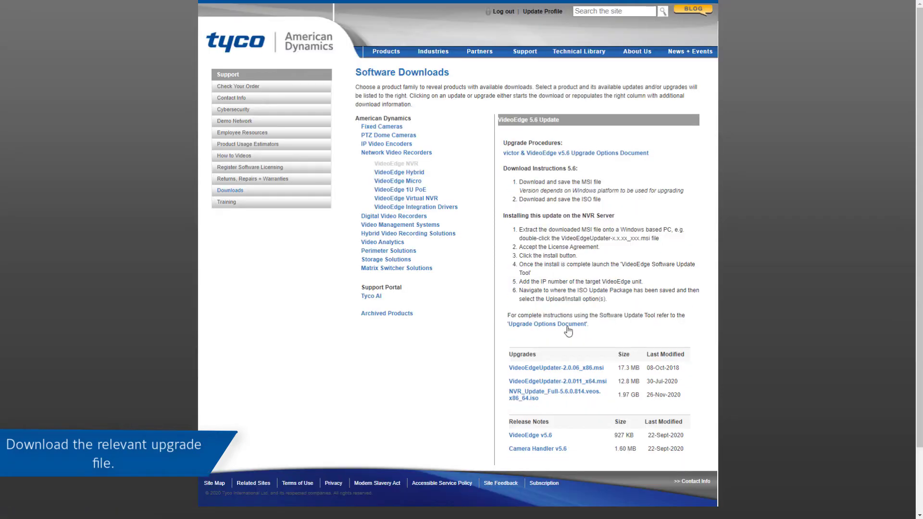
{"action": "left_click", "coordinate": [554, 394]}
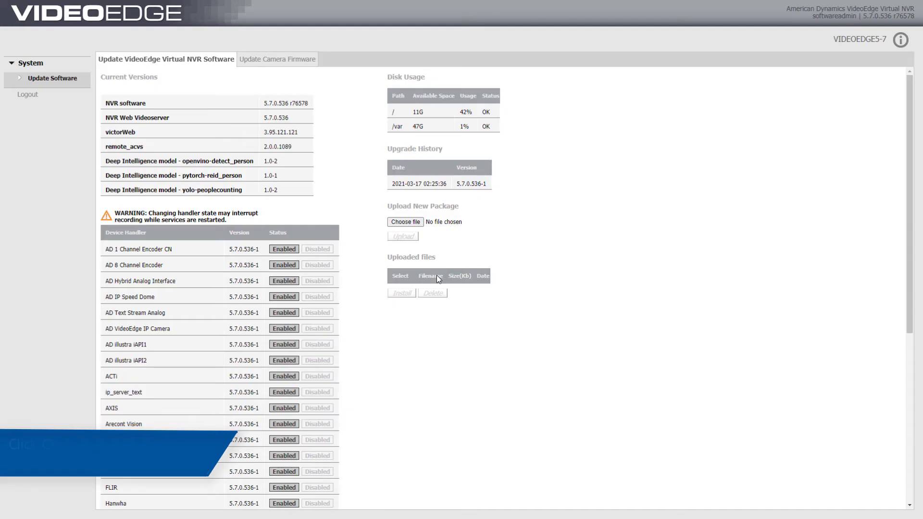
- Choose NVR_Update_Full-5.7.0.588 ISO from the Downloads folder as the update file
{"action": "left_click", "coordinate": [405, 222]}
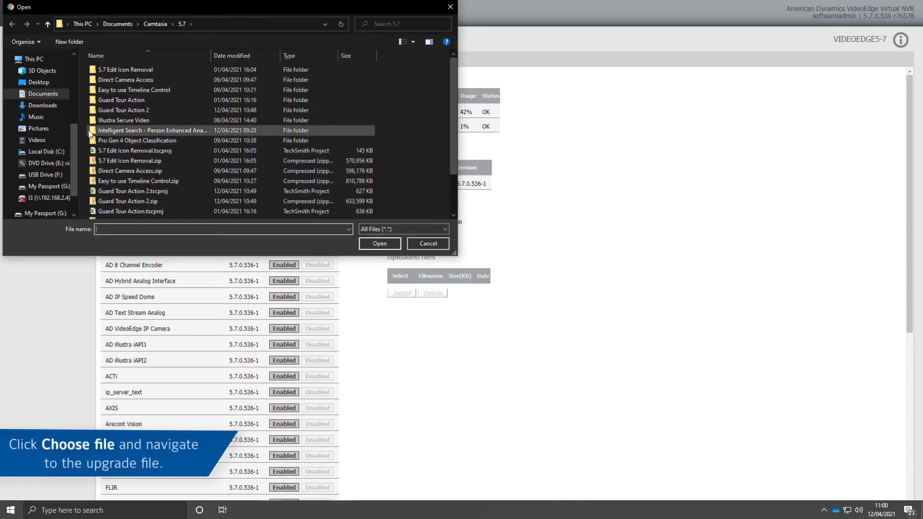
{"action": "left_click", "coordinate": [42, 105]}
{"action": "left_click", "coordinate": [152, 83]}
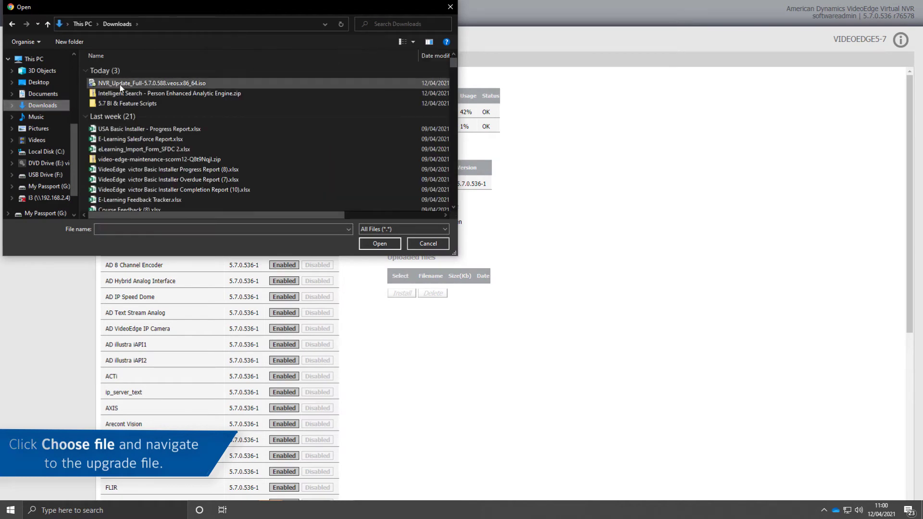
{"action": "left_click", "coordinate": [379, 244]}
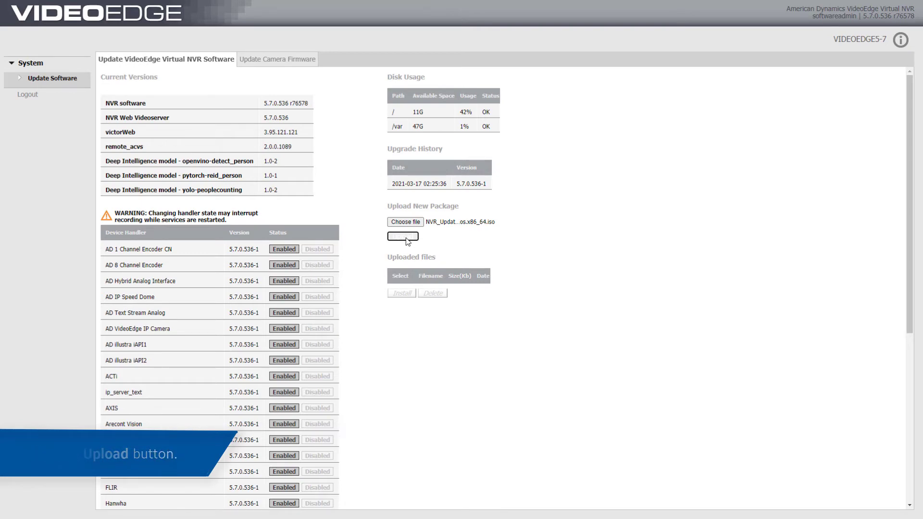
- Upload the 5.7.0.588 ISO, install it, and accept the recording interruption warning
{"action": "left_click", "coordinate": [403, 236]}
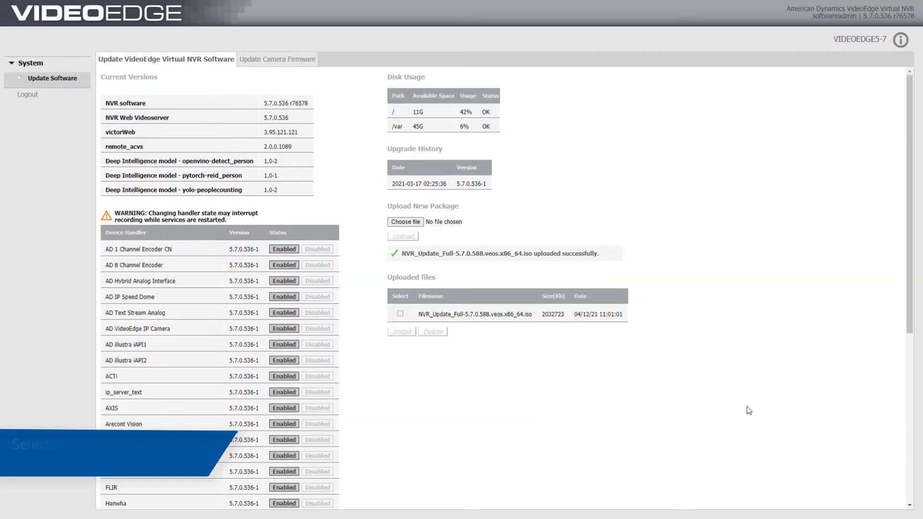
{"action": "left_click", "coordinate": [399, 314]}
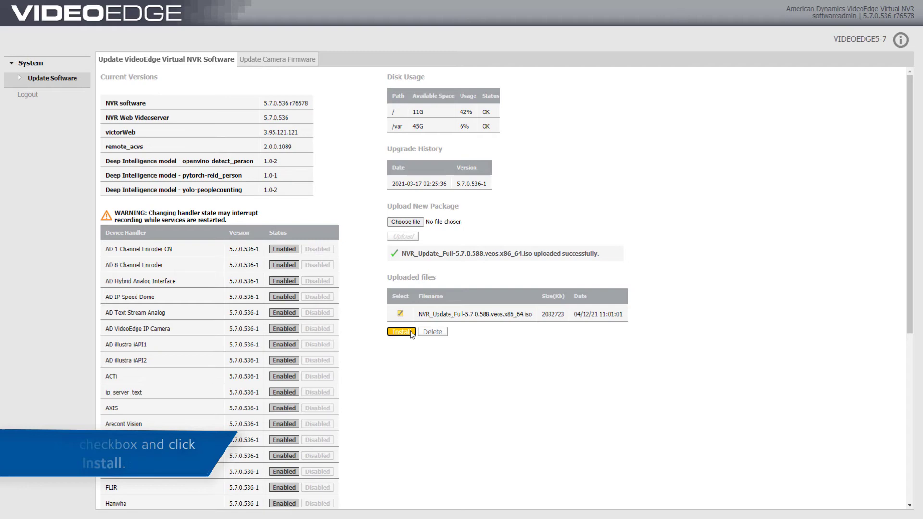
{"action": "left_click", "coordinate": [410, 330]}
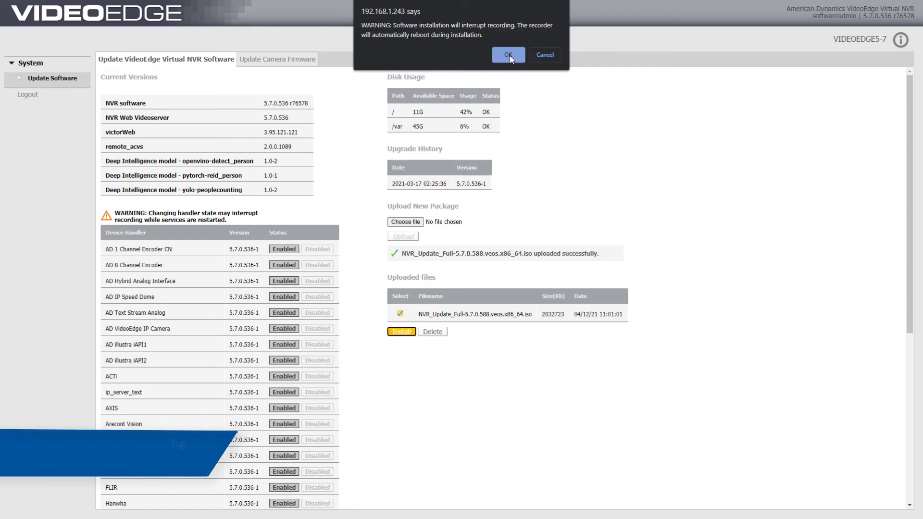
{"action": "left_click", "coordinate": [510, 58]}
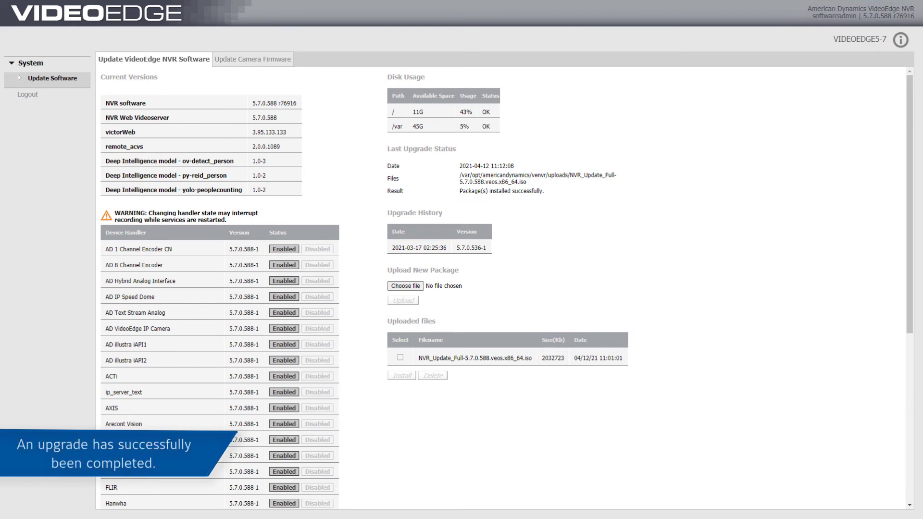
- Delete the uploaded 5.7.0.588 ISO package and confirm the removal
{"action": "left_click", "coordinate": [401, 358]}
{"action": "left_click", "coordinate": [432, 376]}
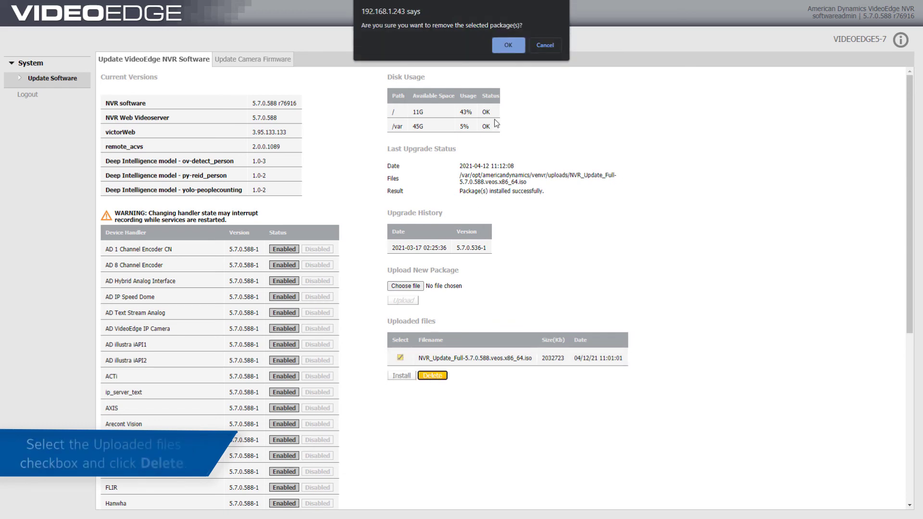
{"action": "left_click", "coordinate": [508, 46]}
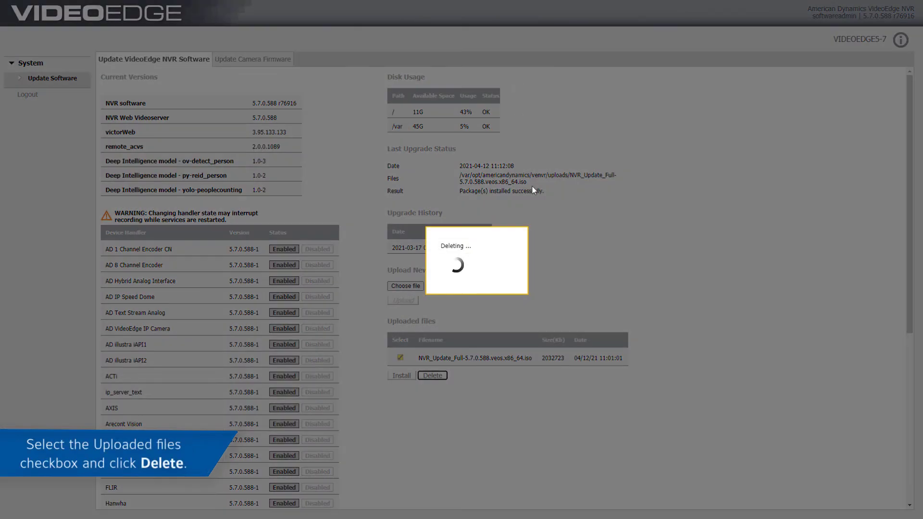